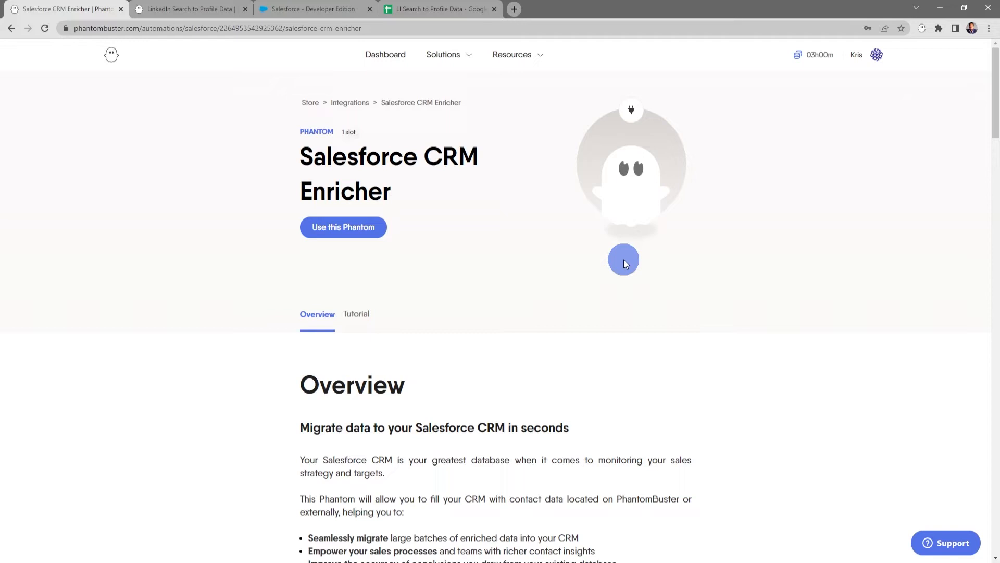
# Step: Look through the Salesforce CRM Enricher's overview and tutorial, and start setting up the Phantom
pyautogui.scroll(-5, 493, 348)
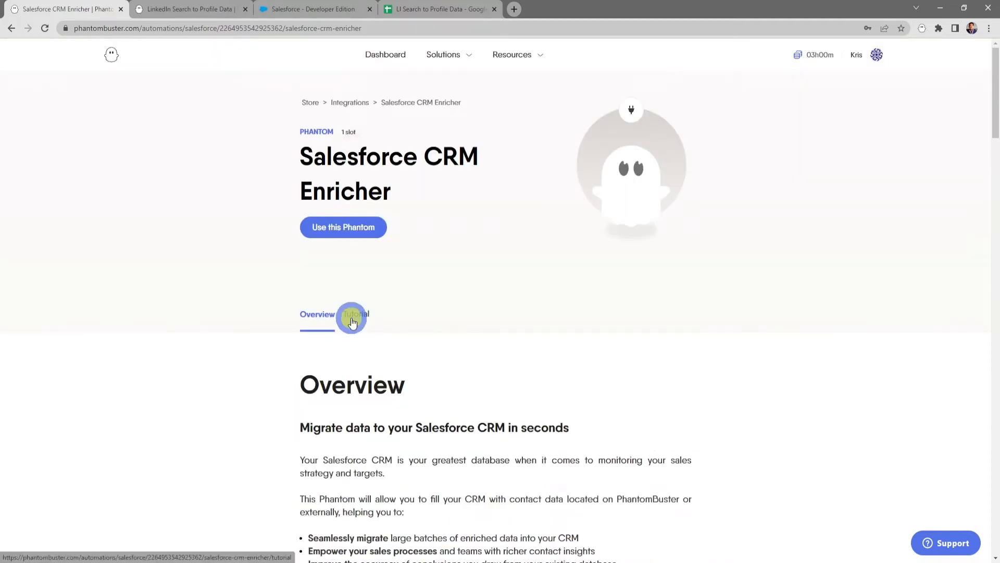
pyautogui.click(351, 316)
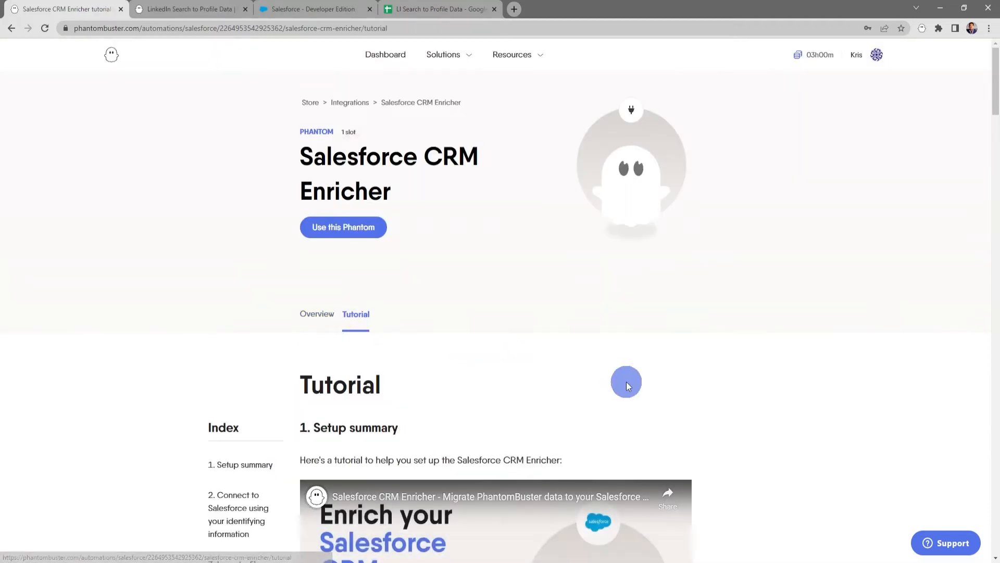
pyautogui.scroll(-5, 723, 417)
pyautogui.scroll(-6, 723, 417)
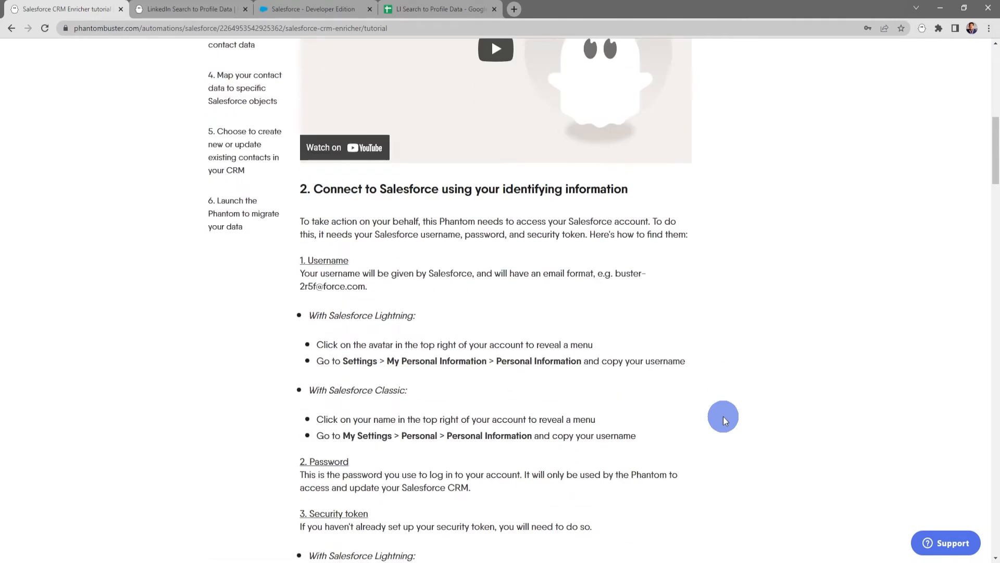
pyautogui.scroll(11, 724, 416)
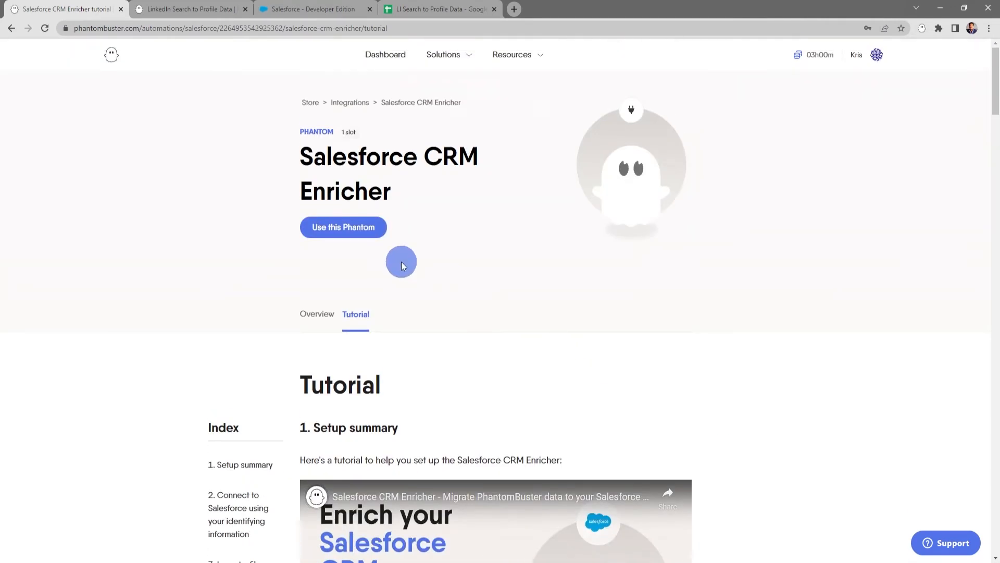
pyautogui.click(355, 230)
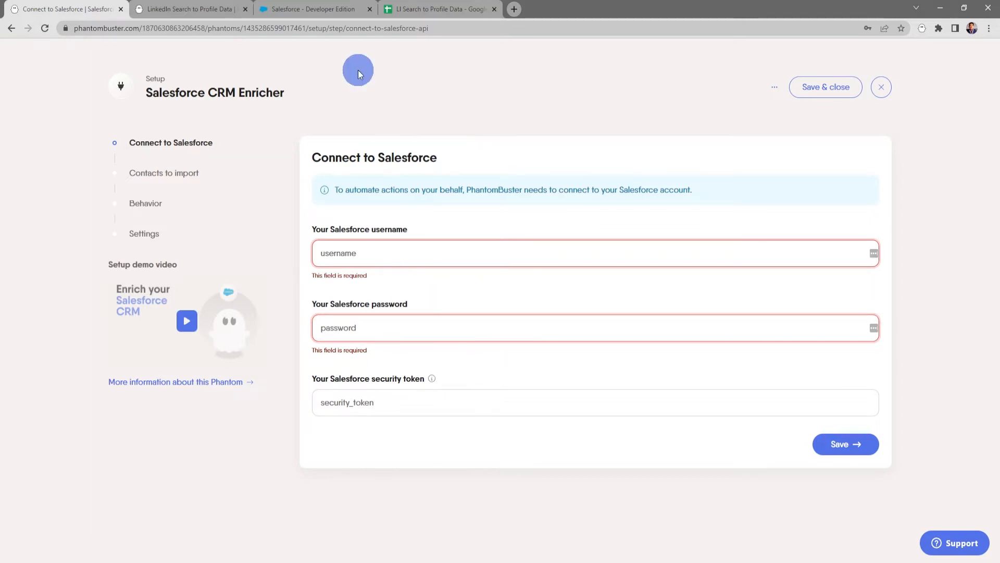
# Step: Switch to Salesforce and open the security token reset page in the personal settings
pyautogui.click(320, 14)
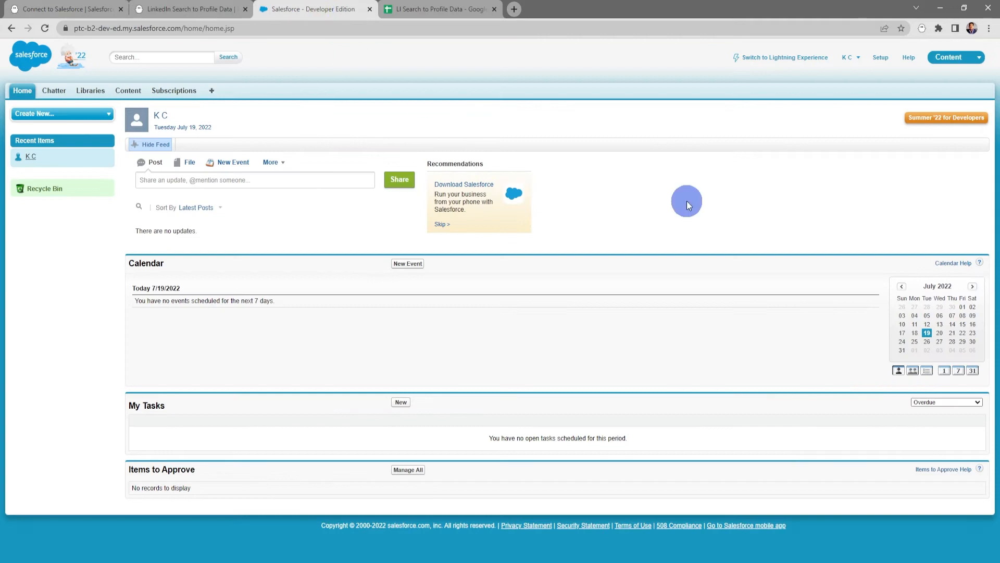
pyautogui.click(858, 62)
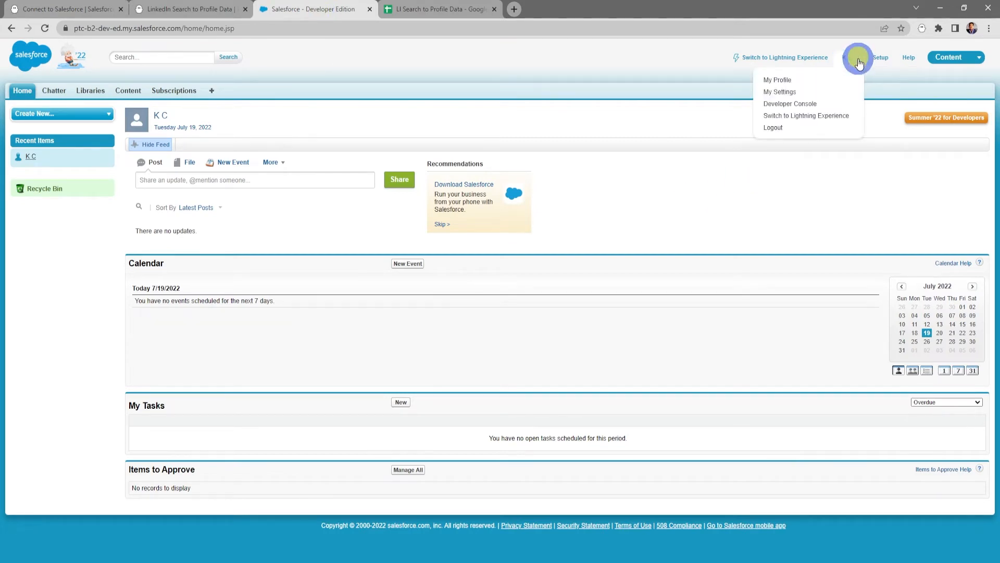
pyautogui.click(799, 93)
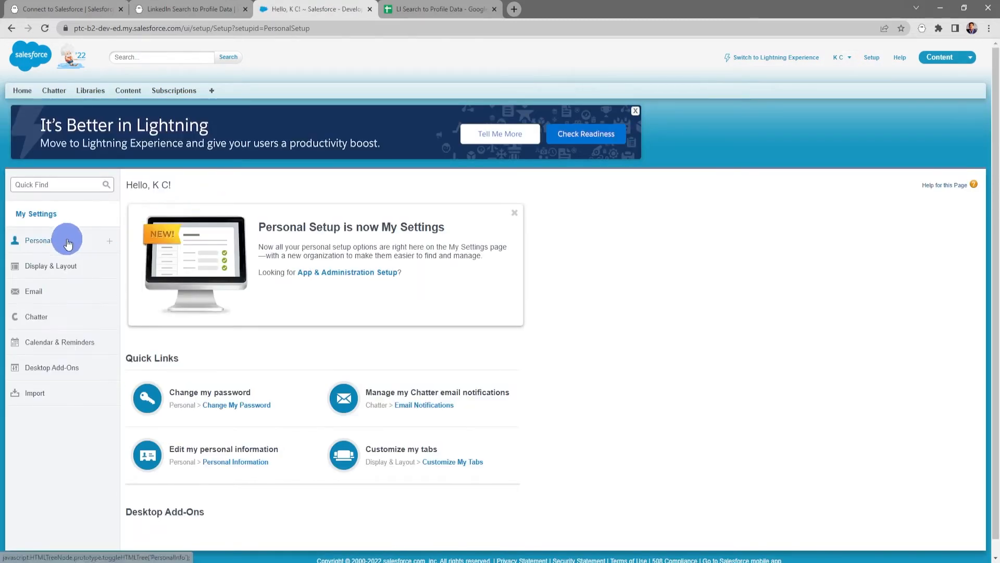
pyautogui.click(63, 243)
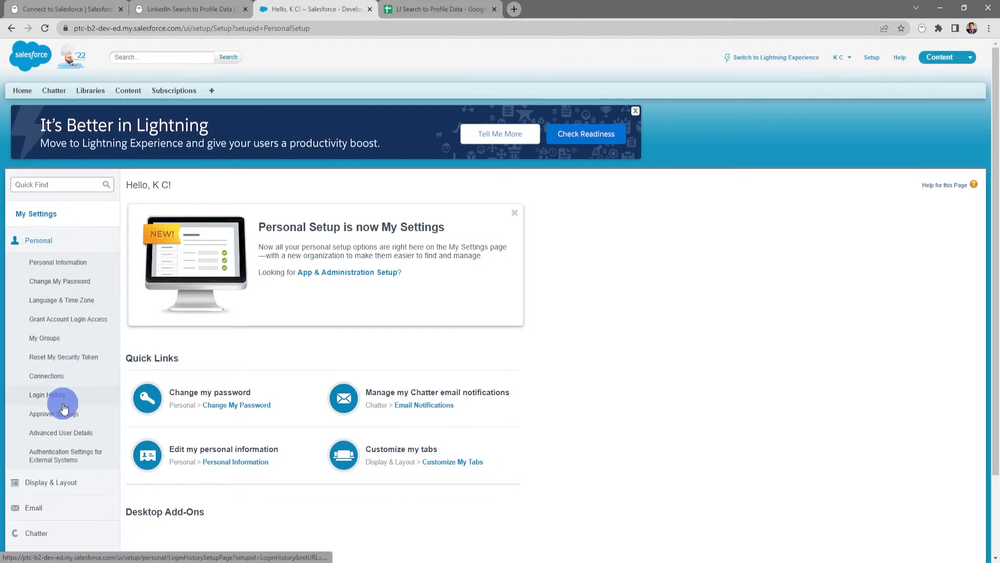
pyautogui.click(65, 359)
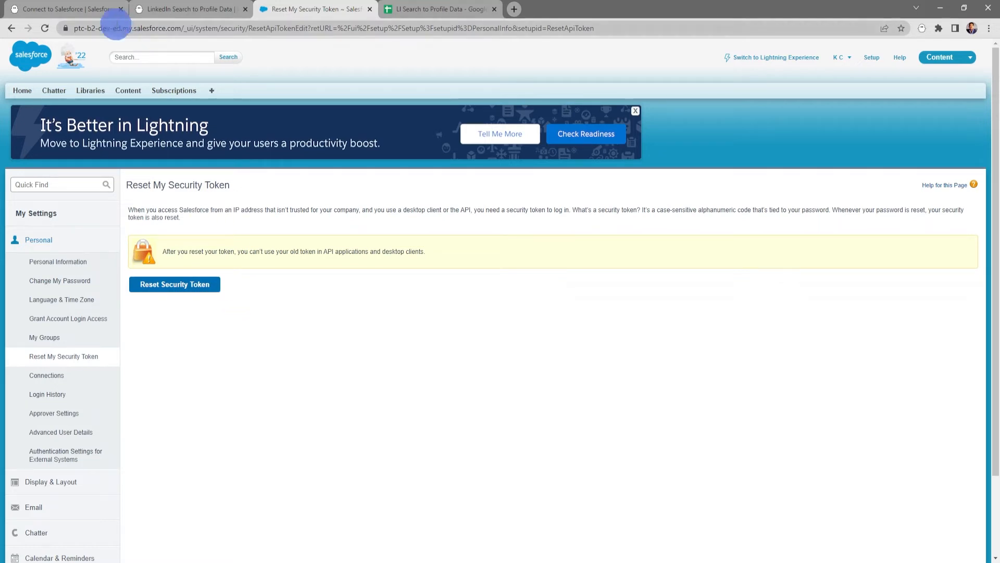
# Step: Return to the Phantom setup, enter the Salesforce username, password and security token, and save the connection
pyautogui.click(82, 10)
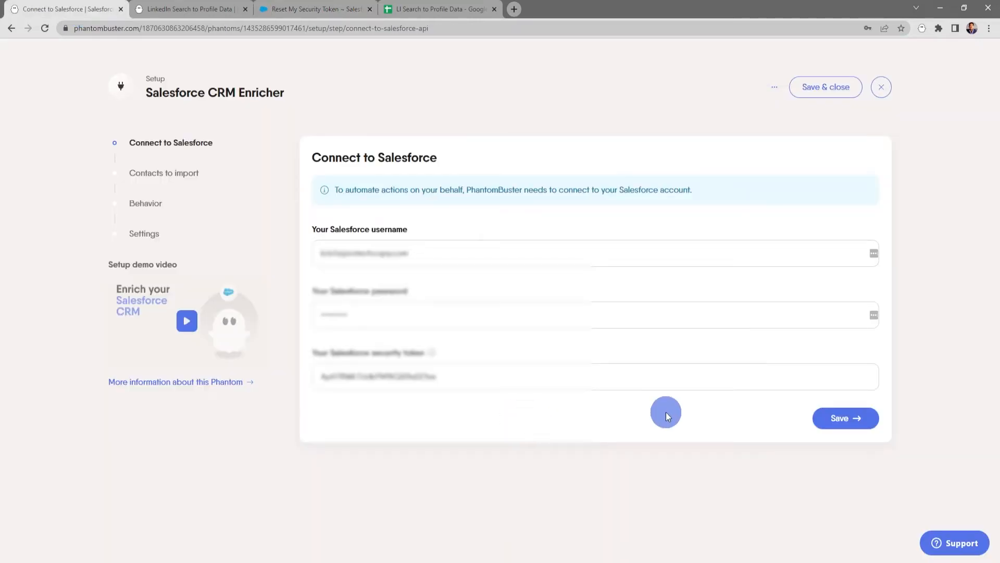
pyautogui.click(845, 421)
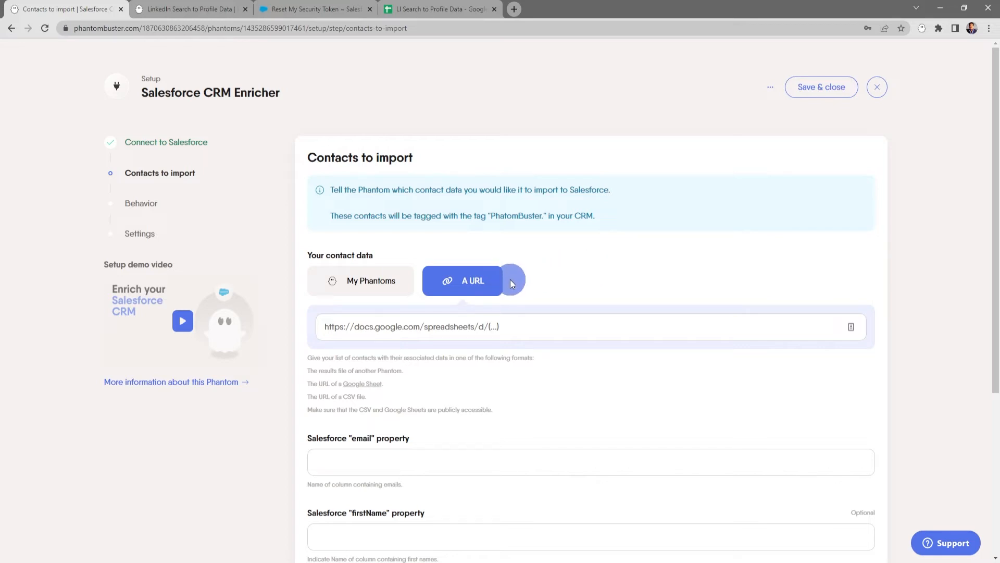
# Step: Set the contact data source to the result.csv of LinkedIn Search Export (2) from My Phantoms
pyautogui.click(502, 324)
pyautogui.click(557, 352)
pyautogui.click(379, 288)
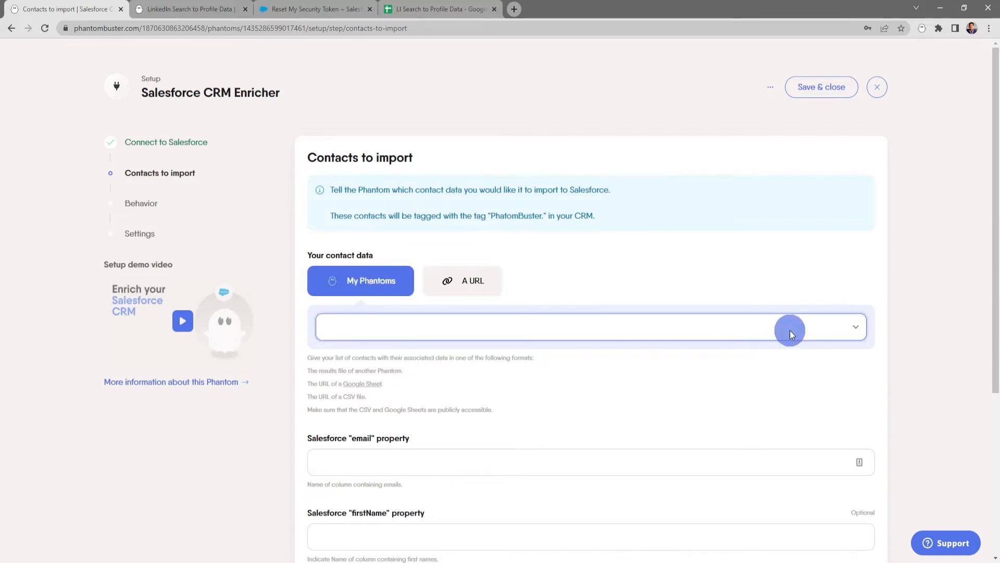
pyautogui.click(849, 331)
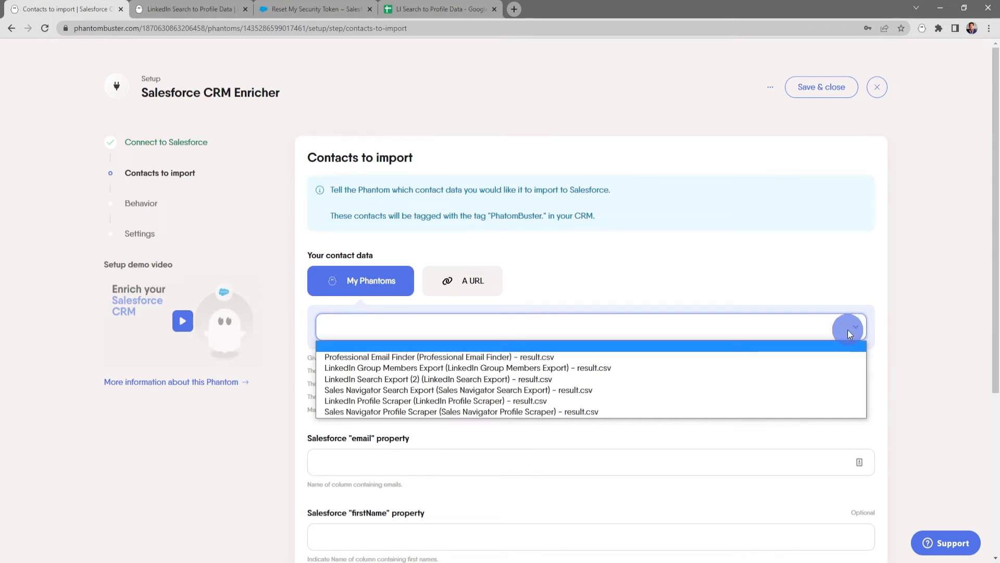
pyautogui.click(840, 377)
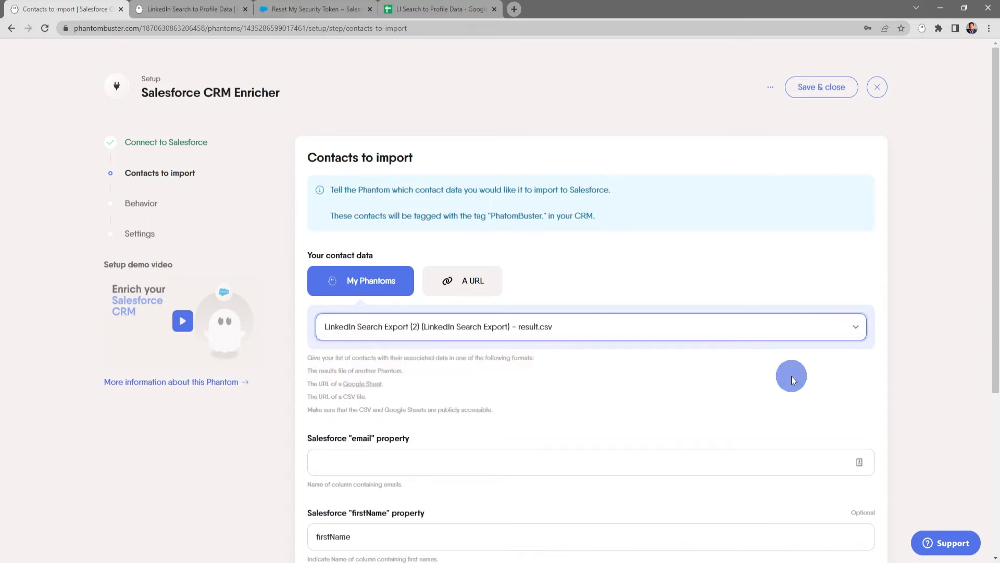
# Step: Review the additional Salesforce properties and the lead source tag options, and save the contacts to import
pyautogui.scroll(-5, 792, 376)
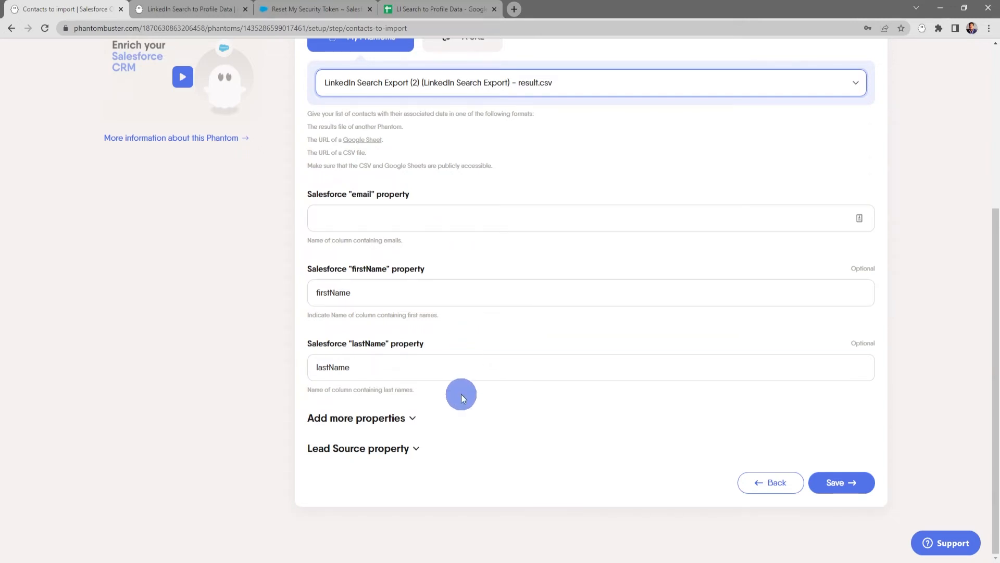
pyautogui.click(414, 419)
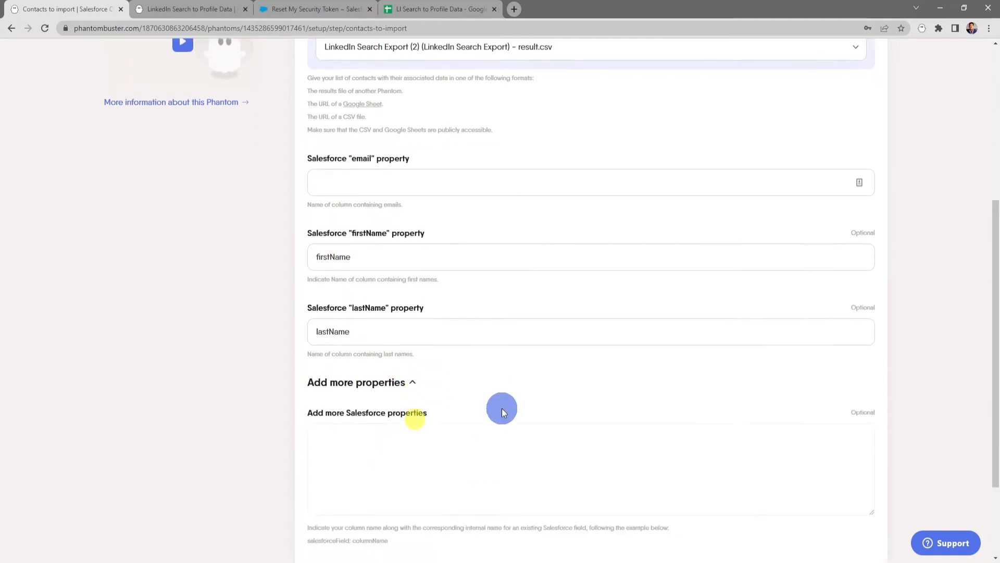
pyautogui.scroll(-3, 501, 408)
pyautogui.click(479, 326)
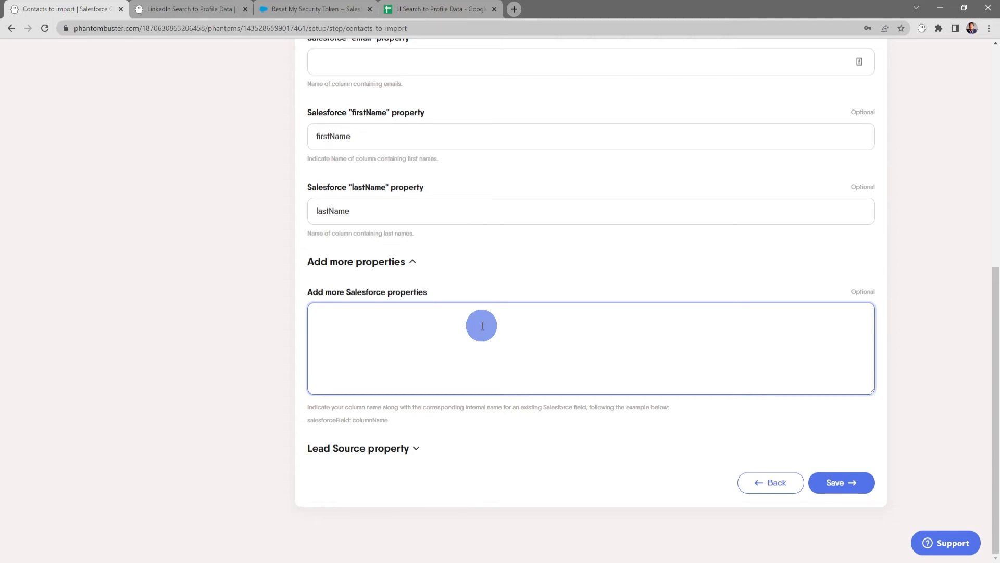
pyautogui.click(472, 441)
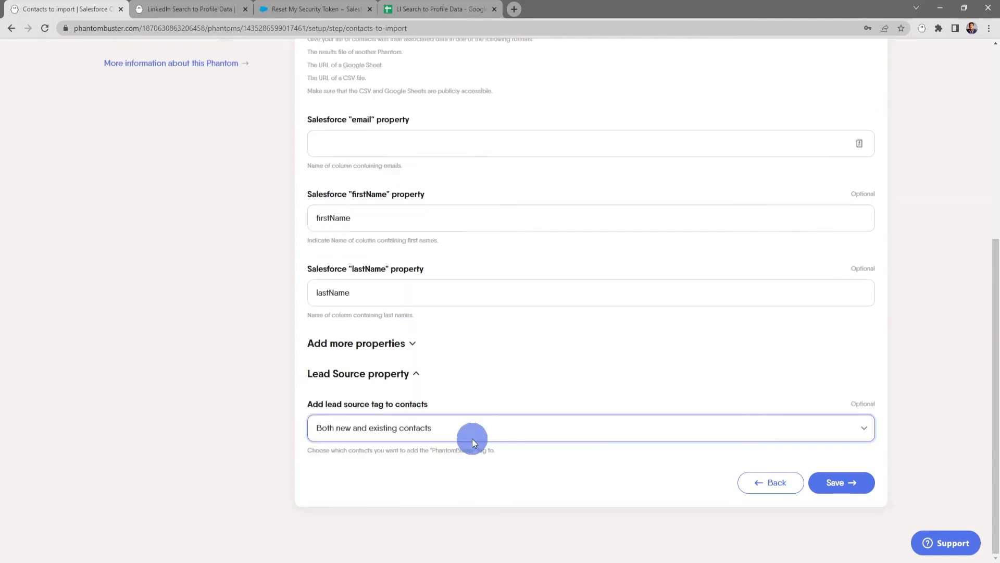
pyautogui.click(474, 442)
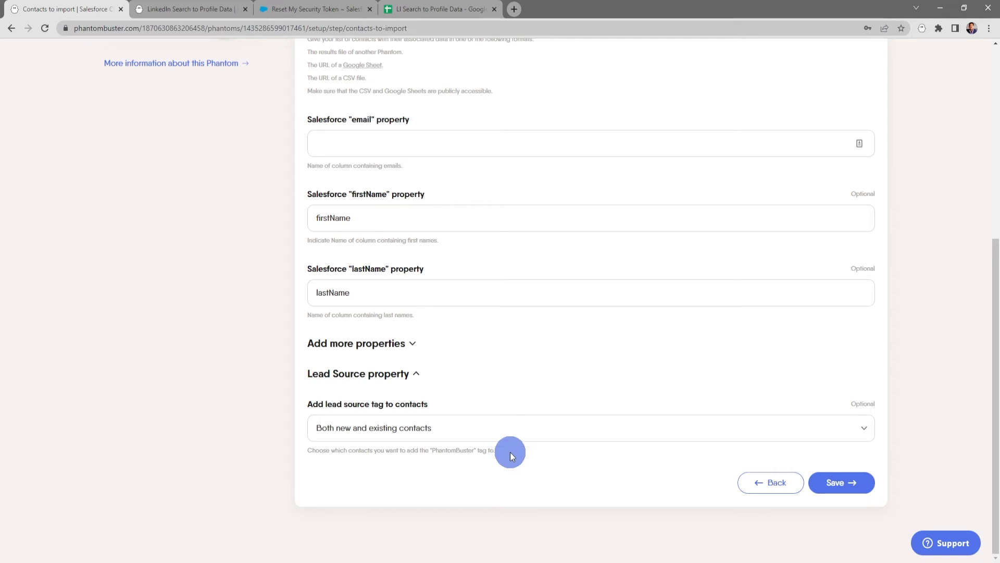
pyautogui.click(414, 376)
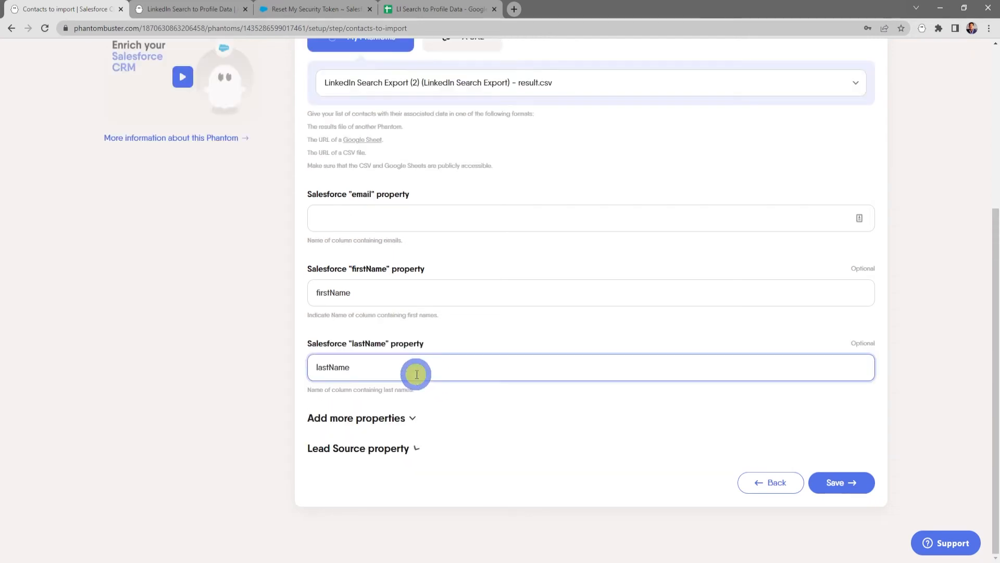
pyautogui.scroll(2, 490, 402)
pyautogui.scroll(-2, 490, 401)
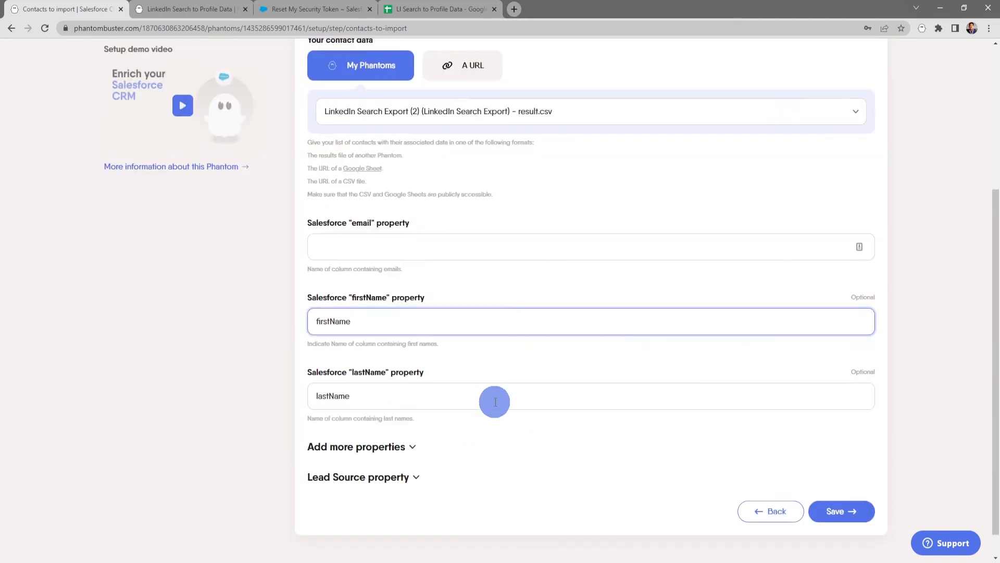
pyautogui.click(834, 478)
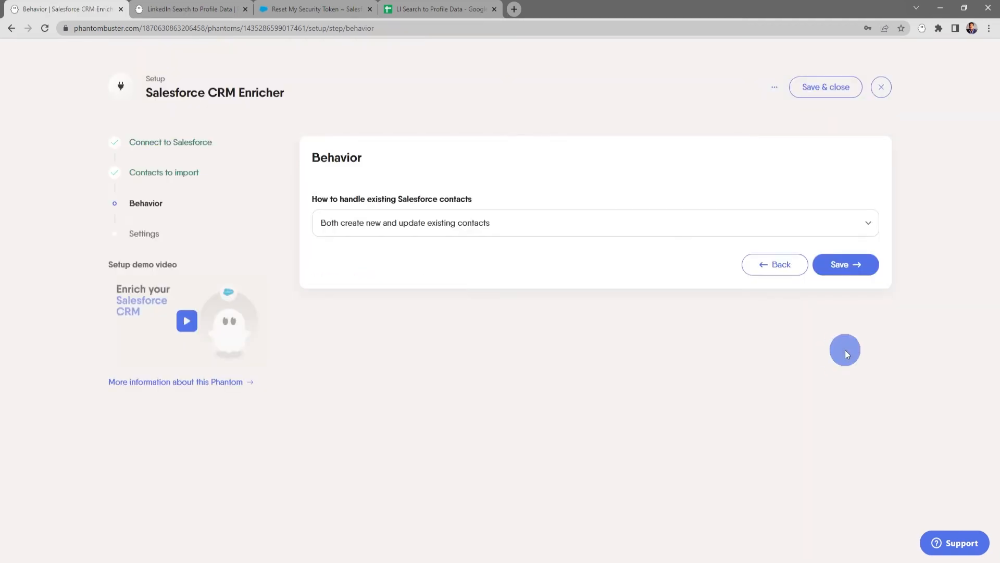
# Step: Set the handling of existing Salesforce contacts to both create new and update existing contacts, and save it
pyautogui.click(761, 225)
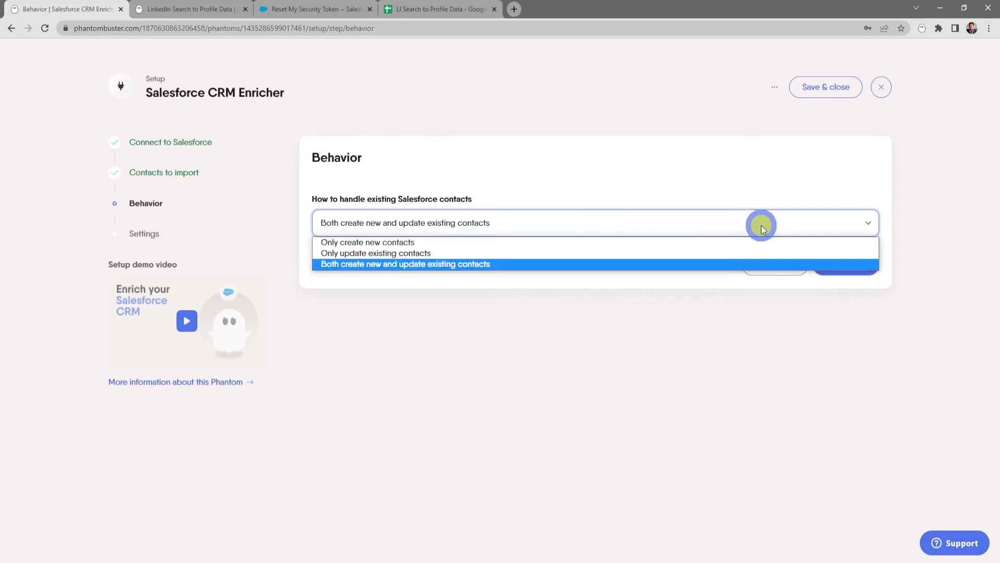
pyautogui.click(750, 264)
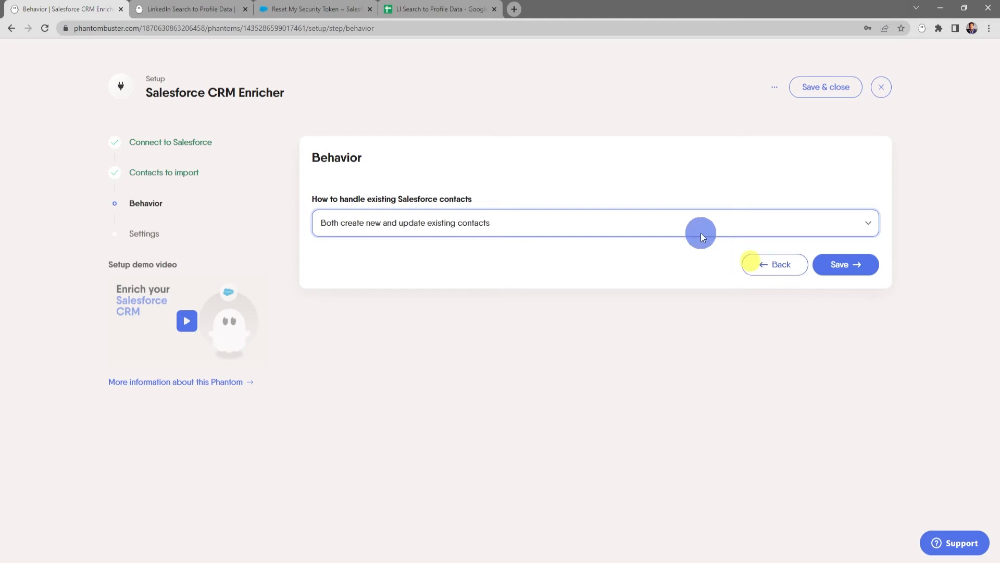
pyautogui.click(856, 266)
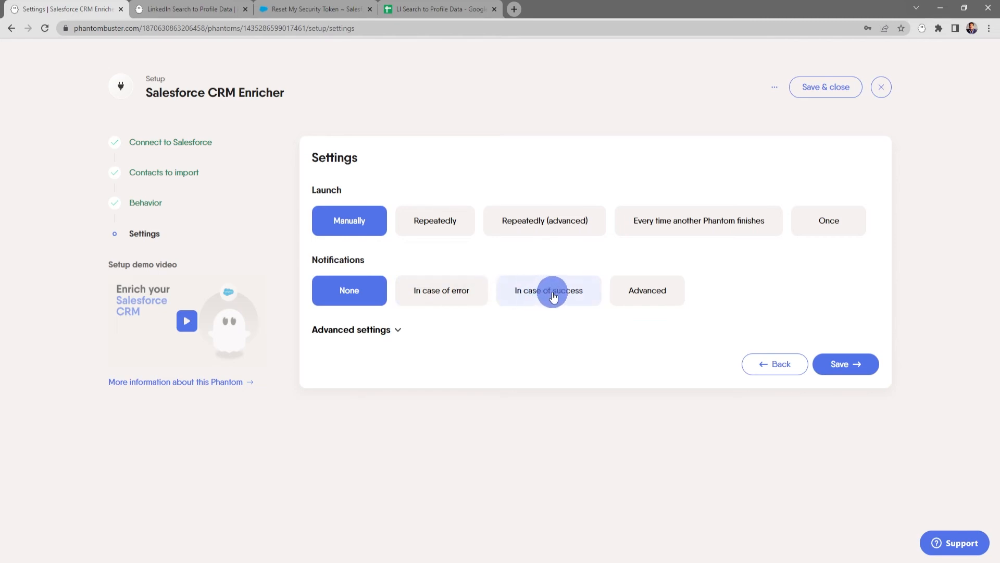
# Step: Review the advanced notification, proxy, limit and folder options, choose no notifications with manual launch, and save the settings
pyautogui.click(658, 296)
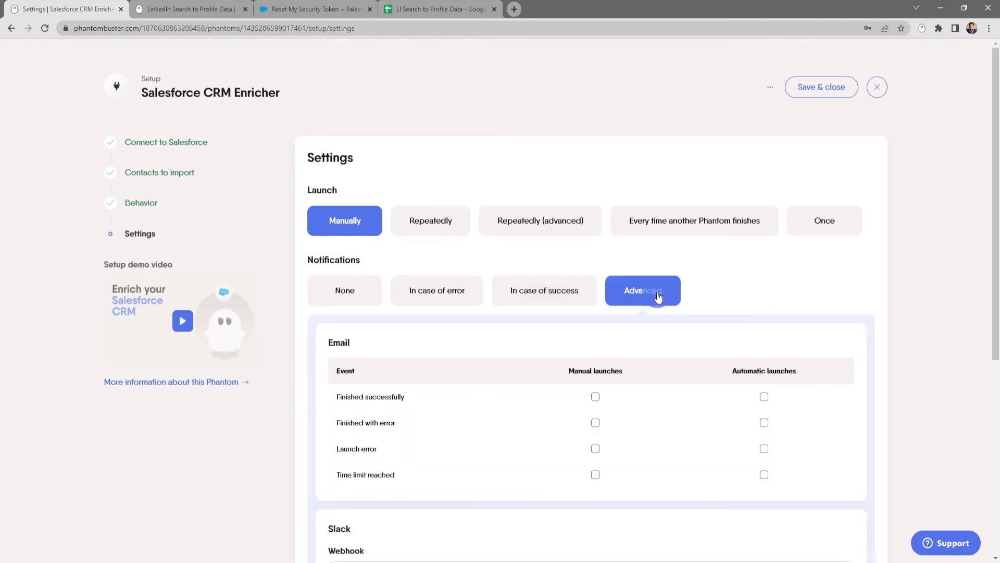
pyautogui.click(354, 293)
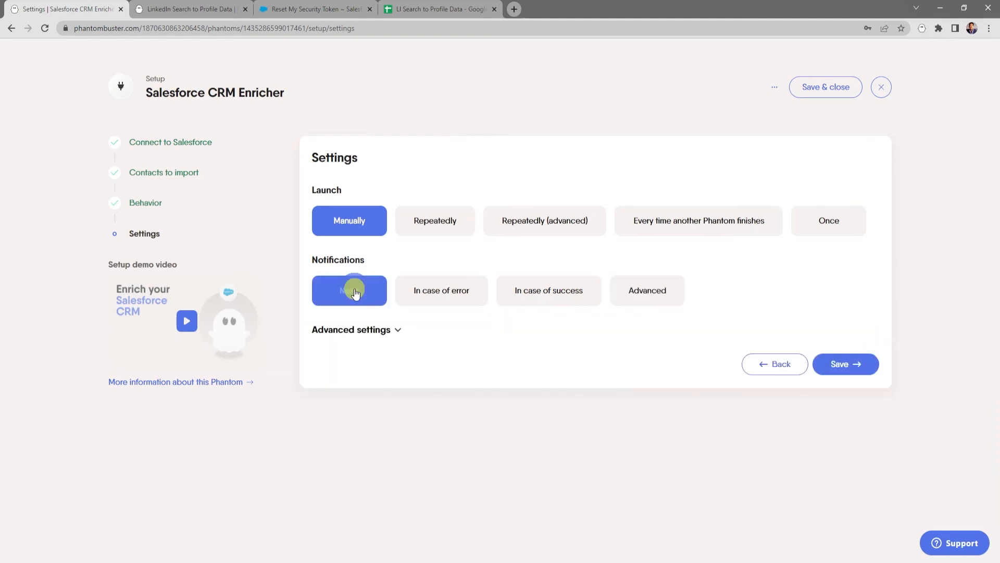
pyautogui.click(400, 332)
pyautogui.scroll(-2, 458, 338)
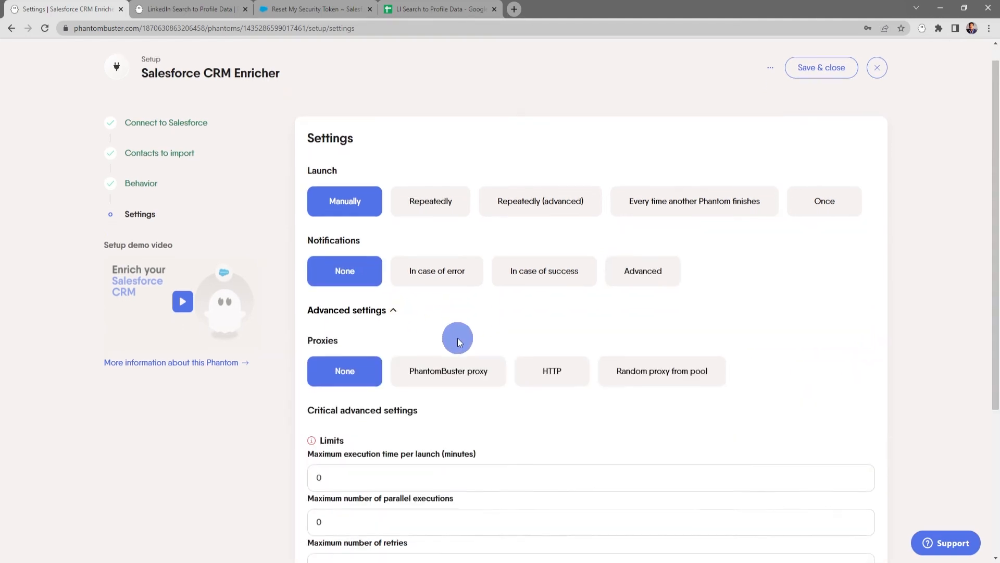
pyautogui.scroll(-1, 457, 342)
pyautogui.click(457, 337)
pyautogui.scroll(-1, 457, 337)
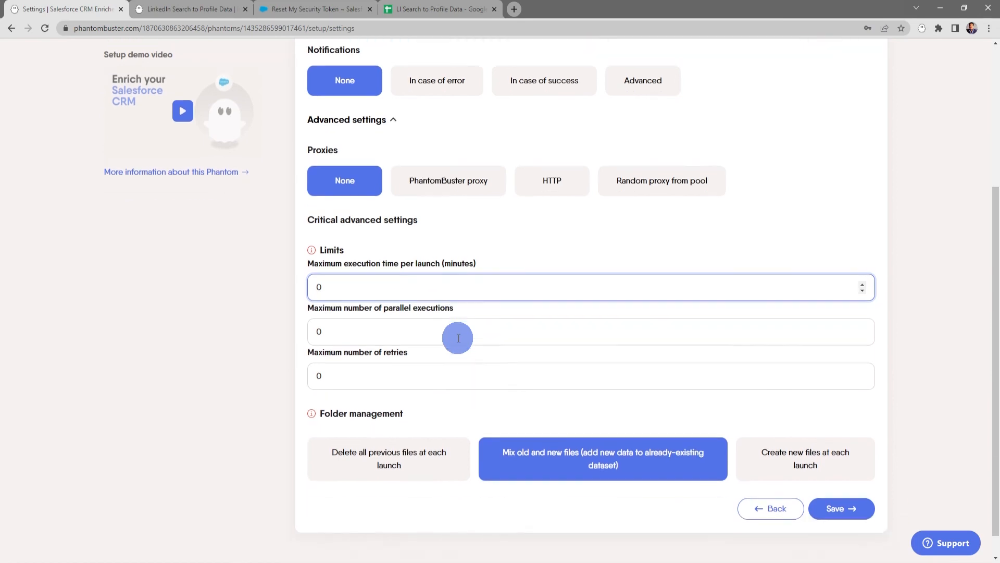
pyautogui.click(458, 338)
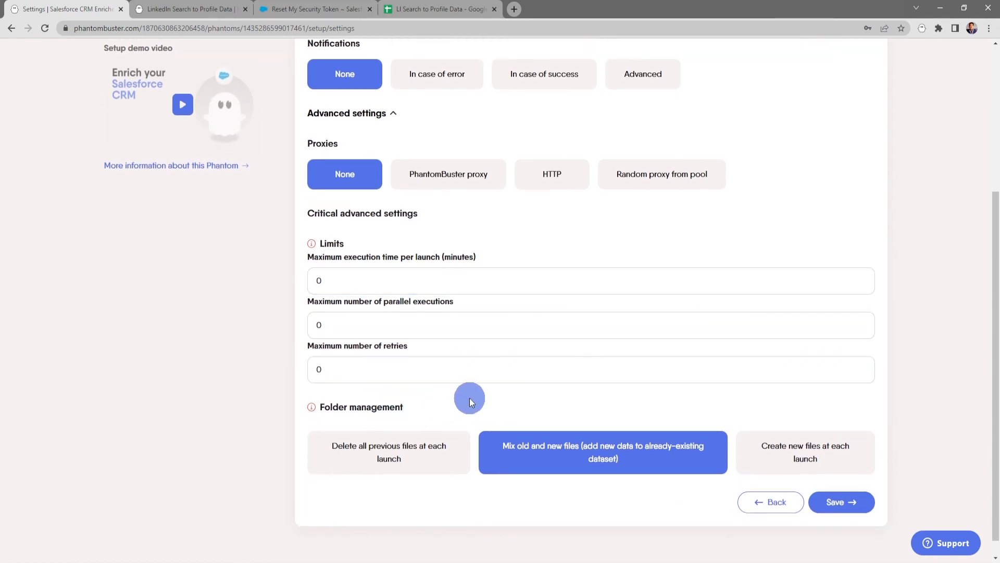
pyautogui.scroll(1, 470, 399)
pyautogui.scroll(2, 470, 399)
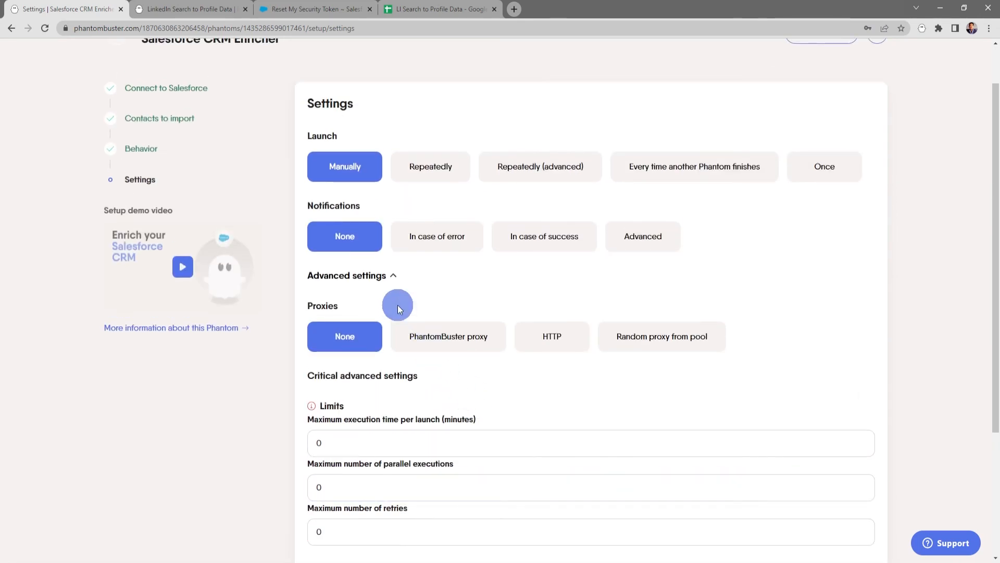
pyautogui.click(387, 275)
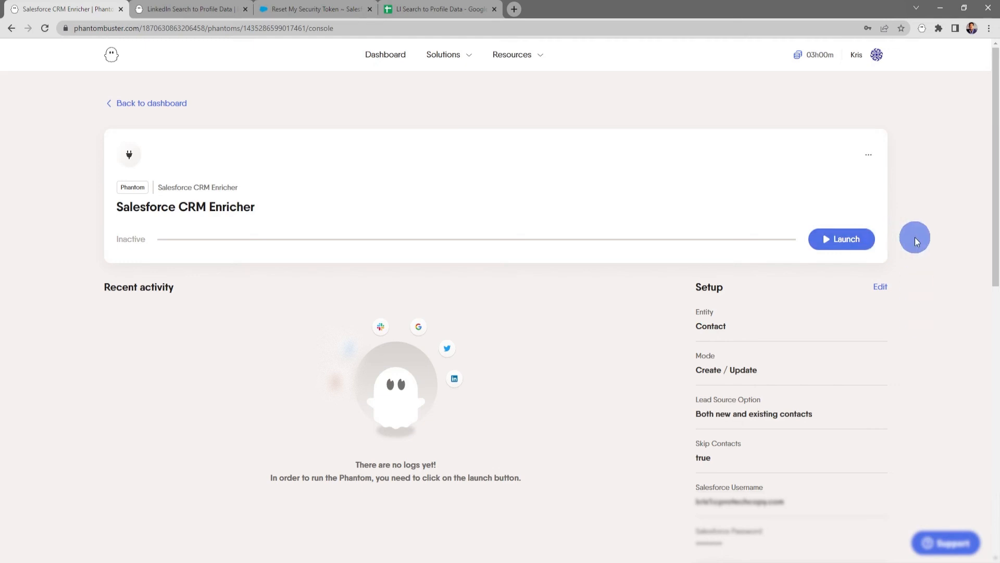
# Step: Launch the Salesforce CRM Enricher and switch to Salesforce to check the All Contacts list
pyautogui.click(848, 241)
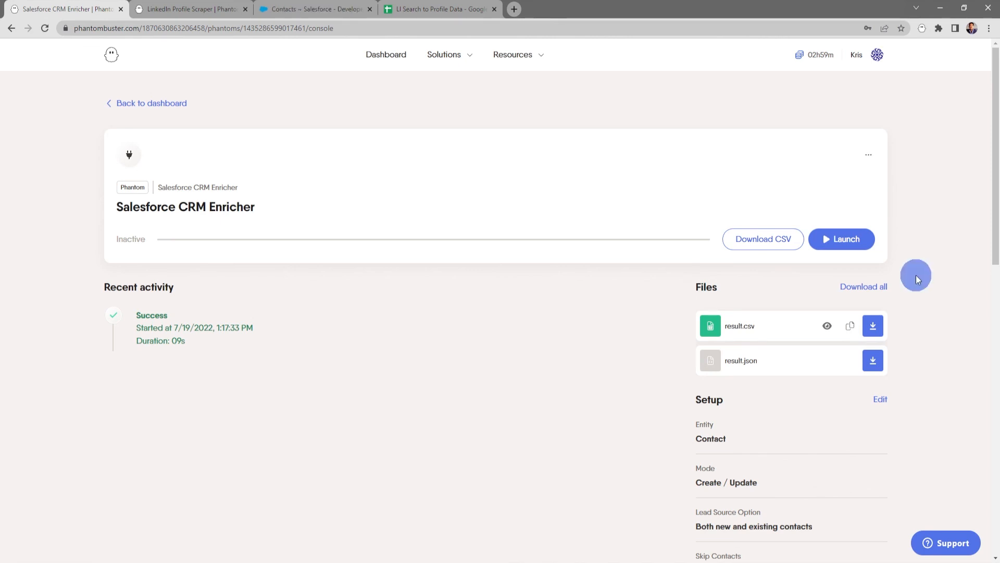
pyautogui.click(301, 11)
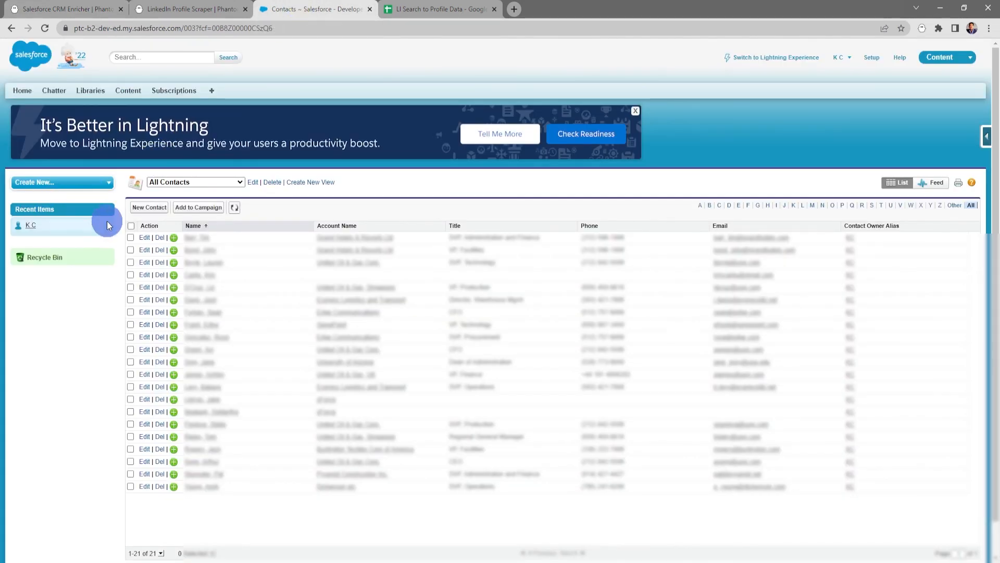